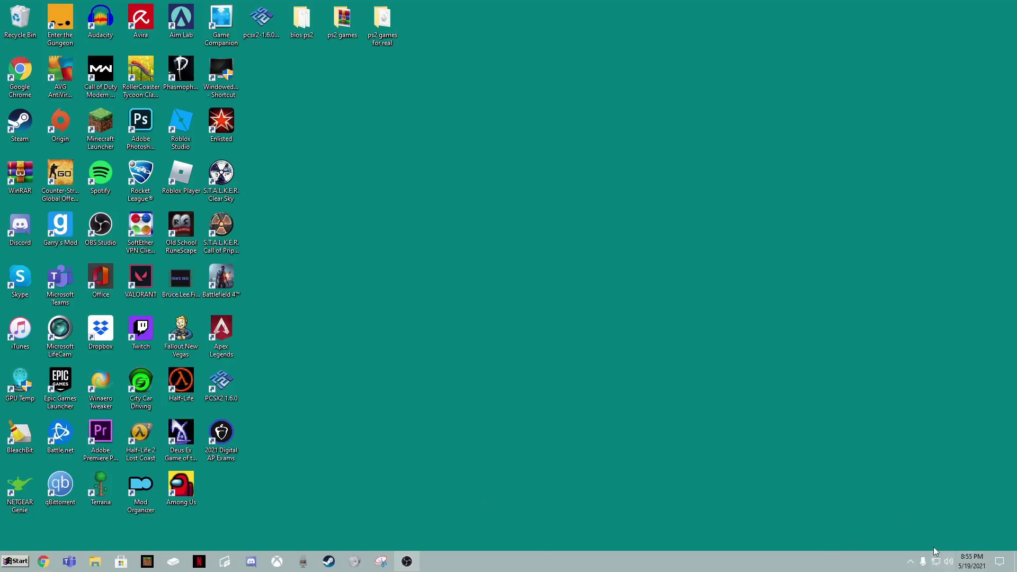
Bring up the full Windows 10 Start menu to search for Control Panel
click(17, 562)
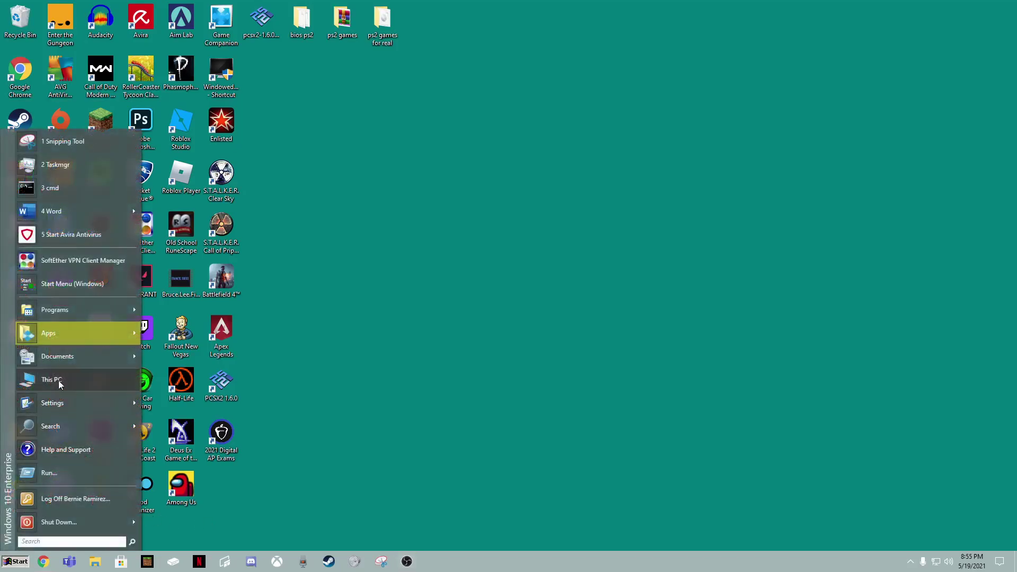
click(77, 281)
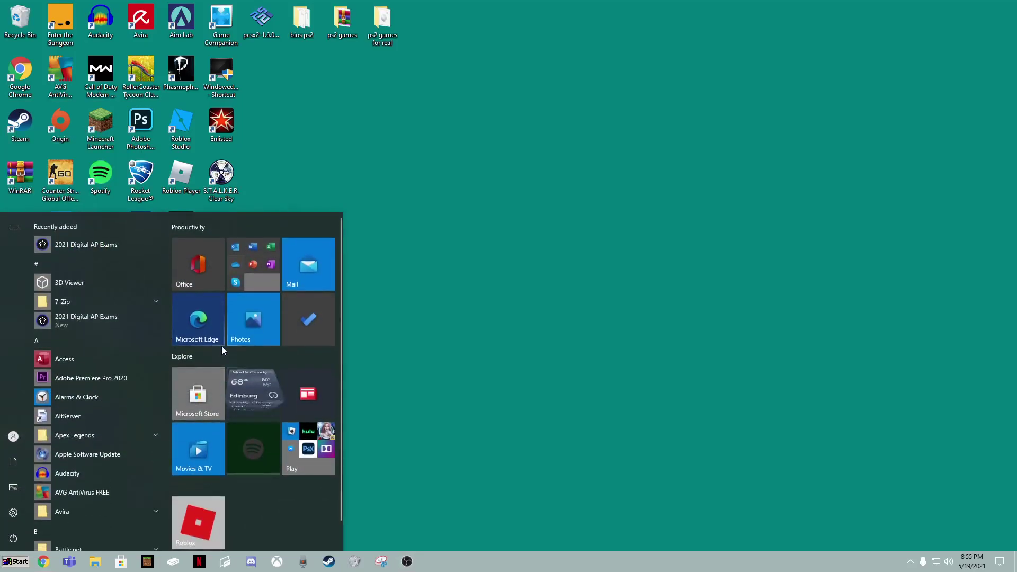
text(contr)
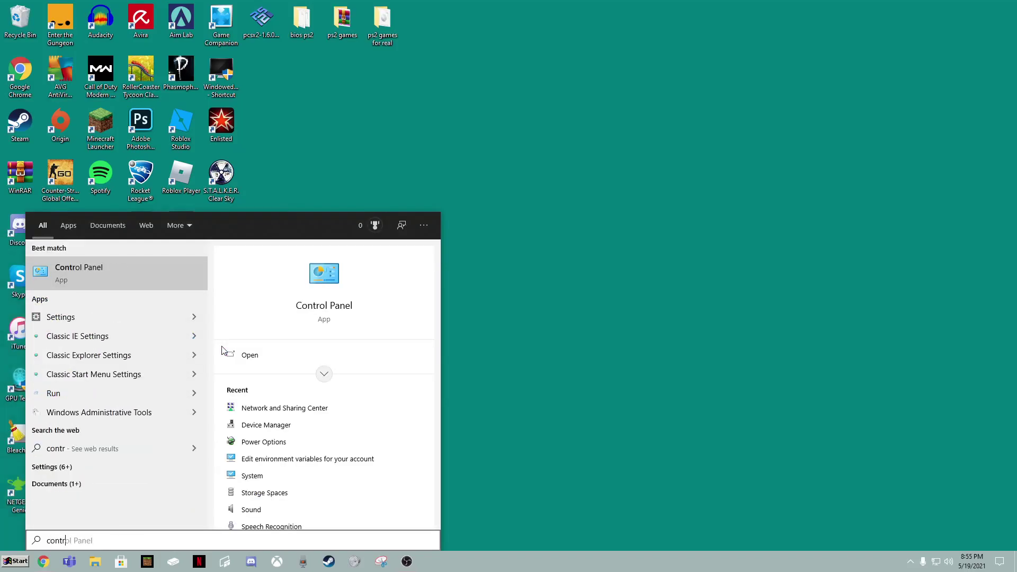
Launch Control Panel from the search results and go to Network and Sharing Center
click(154, 271)
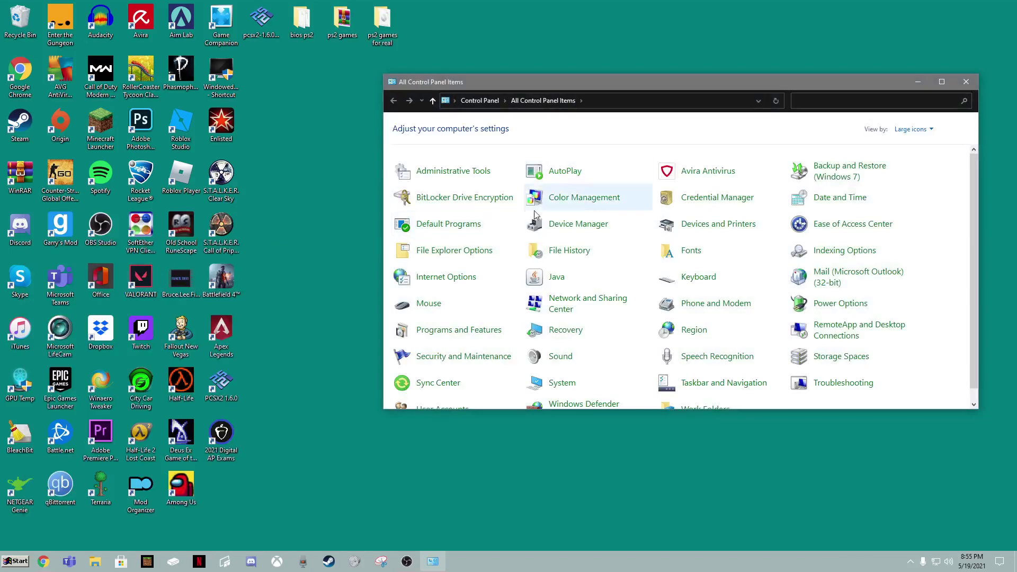
scroll(445, 262, down, 1)
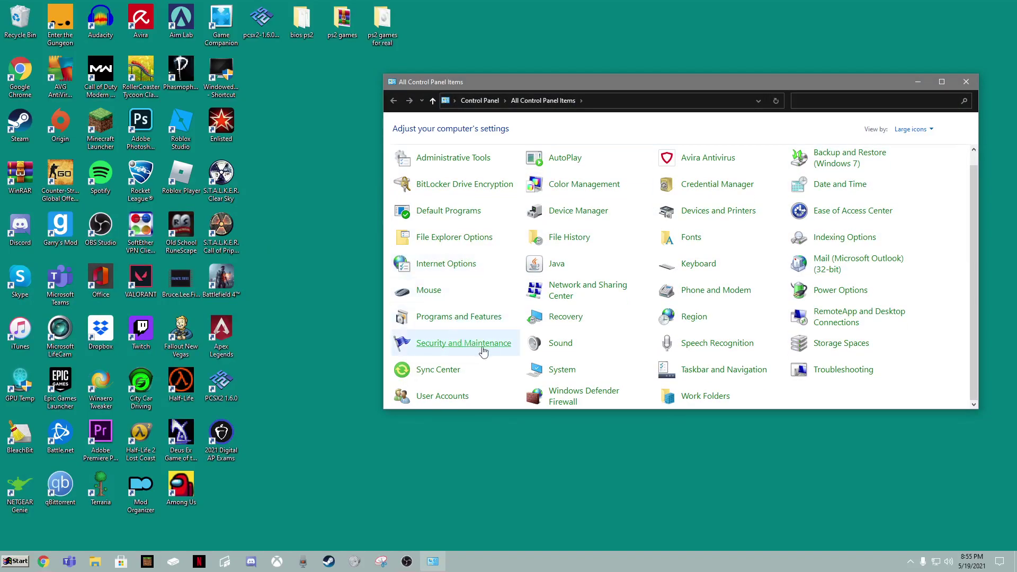
click(605, 290)
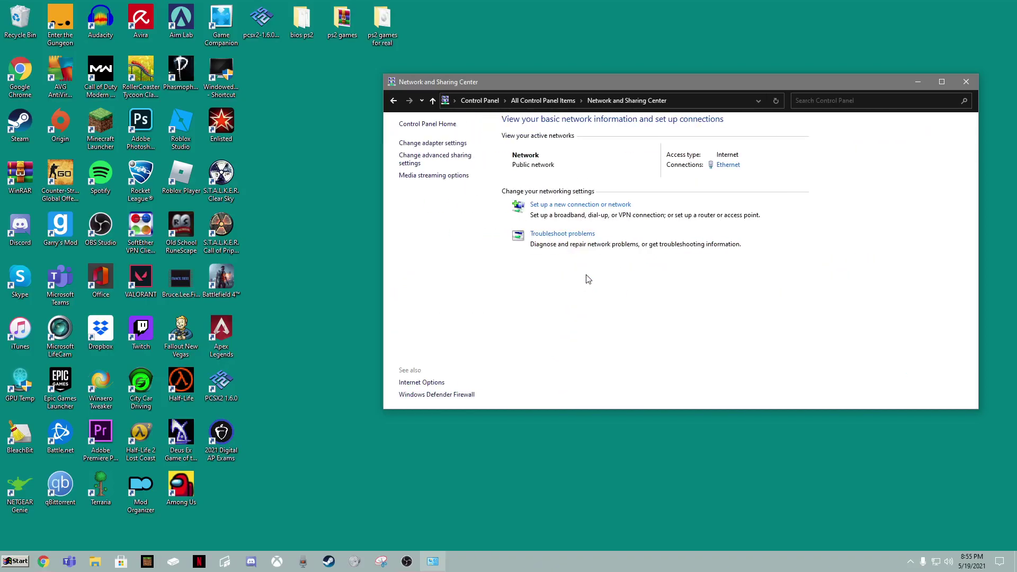
Show Change adapter settings and bring up the Ethernet adapter's context menu
click(462, 145)
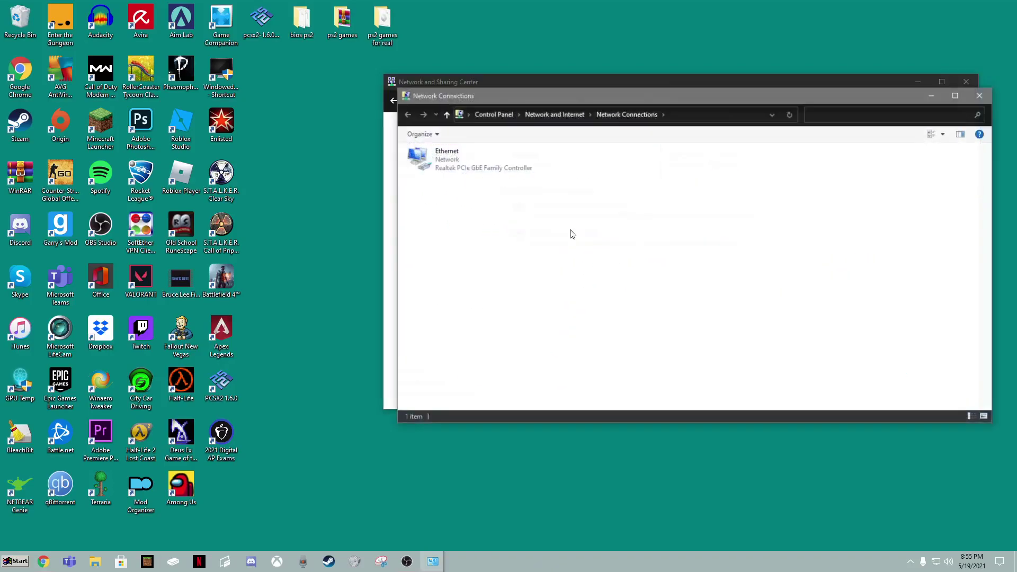
right_click(493, 164)
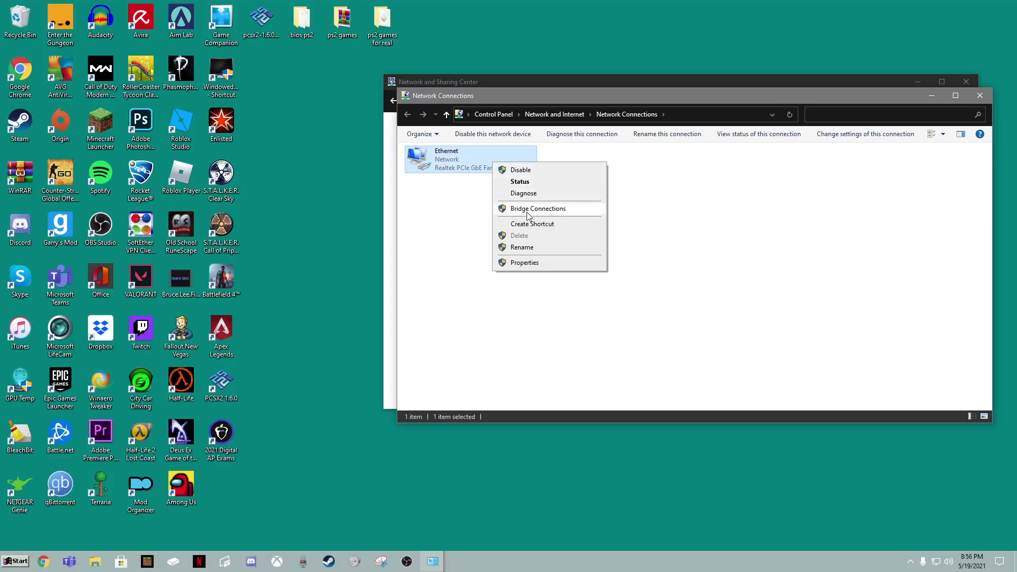
Check the Ethernet Properties list shows TCP/IPv6 unchecked, then dismiss the dialog
click(524, 262)
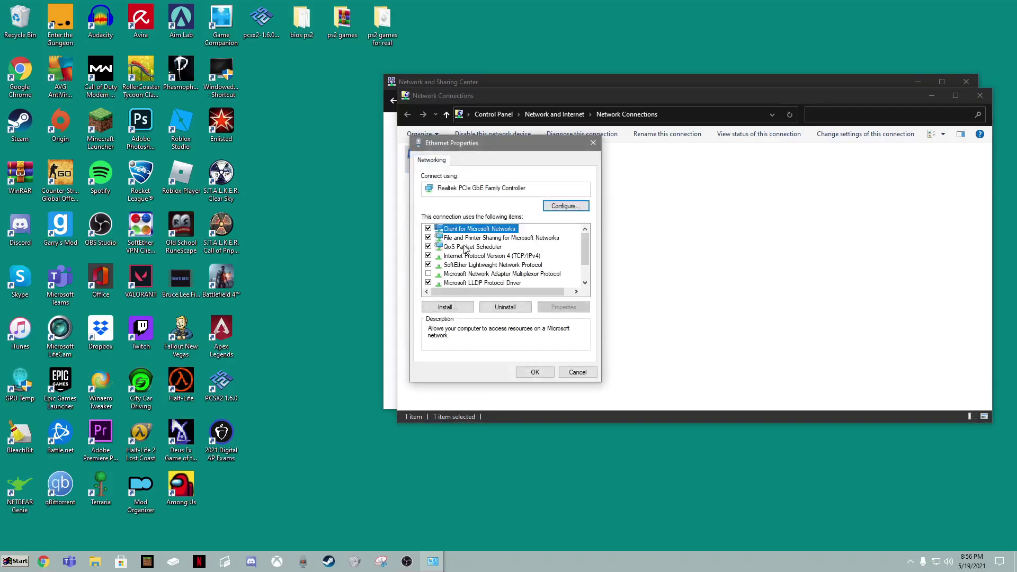
scroll(447, 273, down, 3)
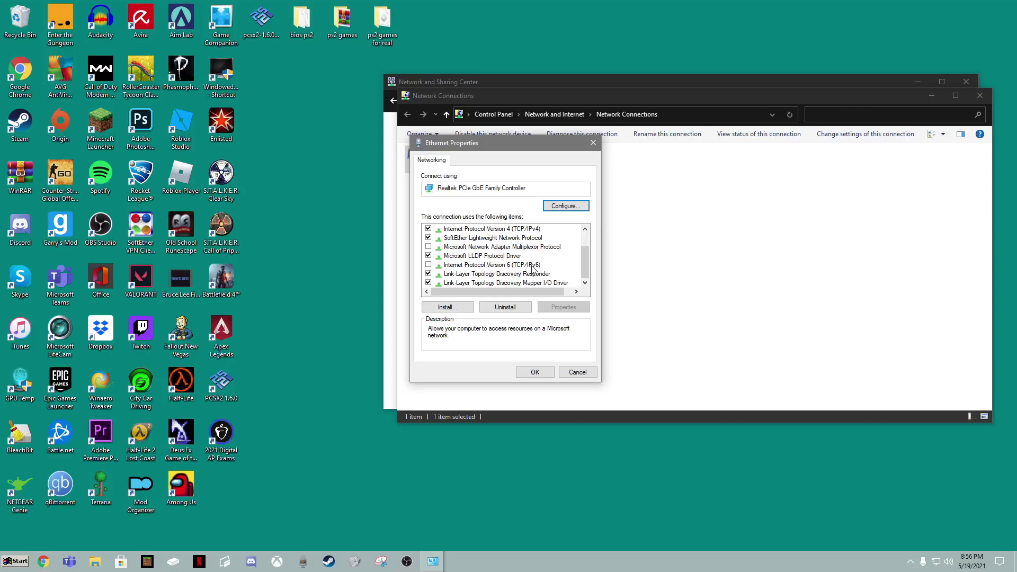
scroll(544, 262, up, 3)
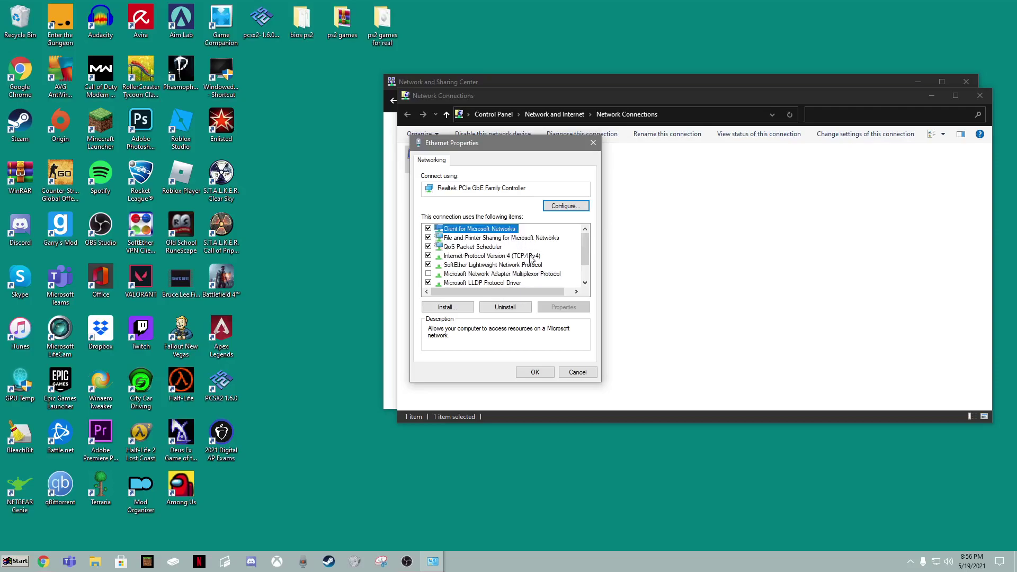
scroll(529, 255, down, 3)
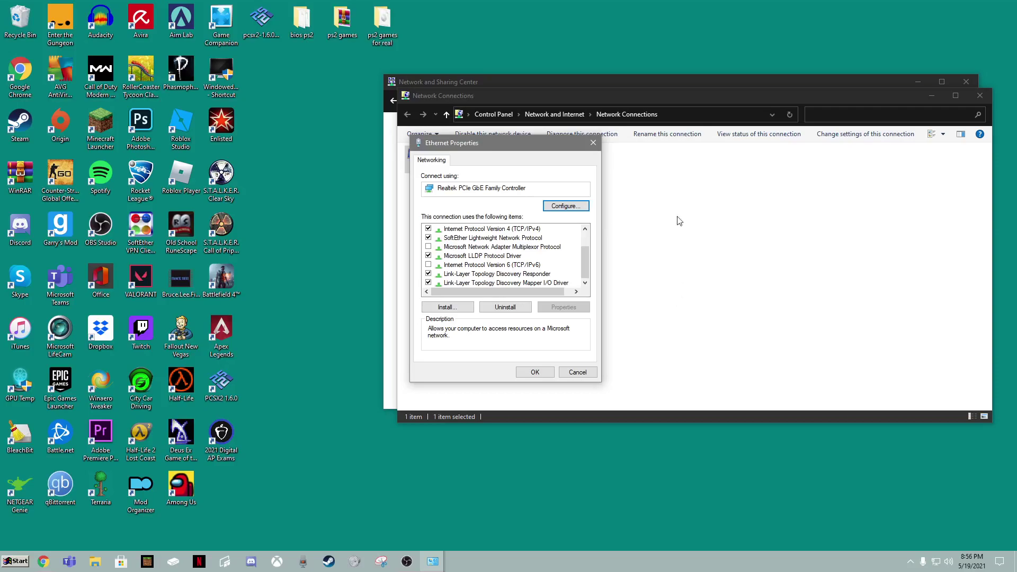
click(593, 142)
Close the Network Connections and Network and Sharing Center windows
click(980, 96)
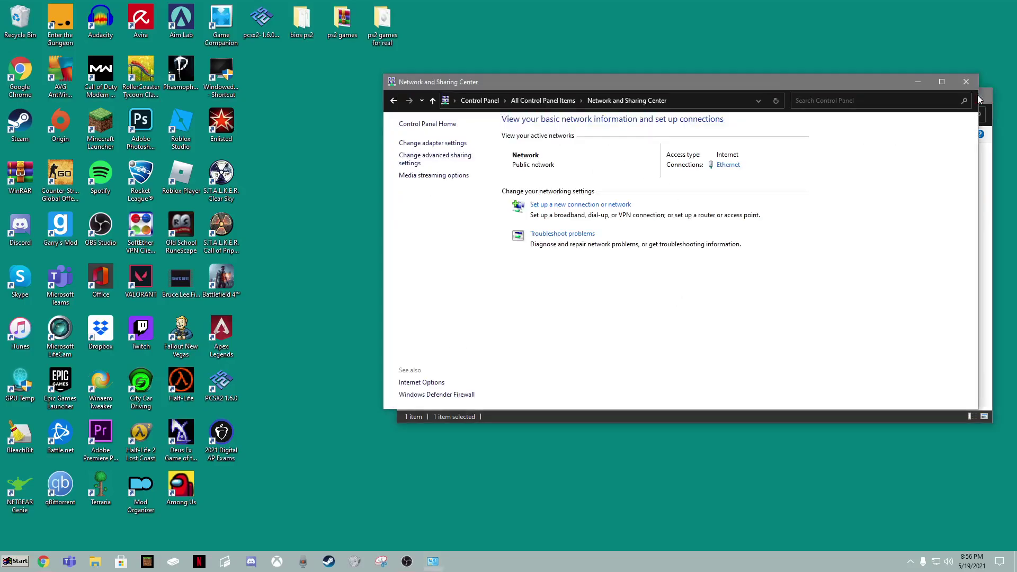
click(966, 82)
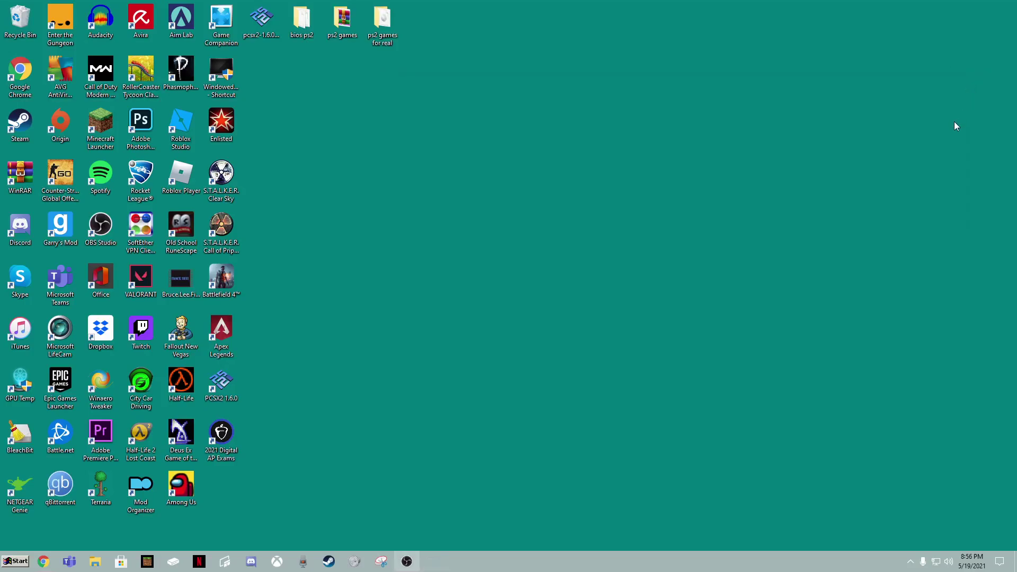